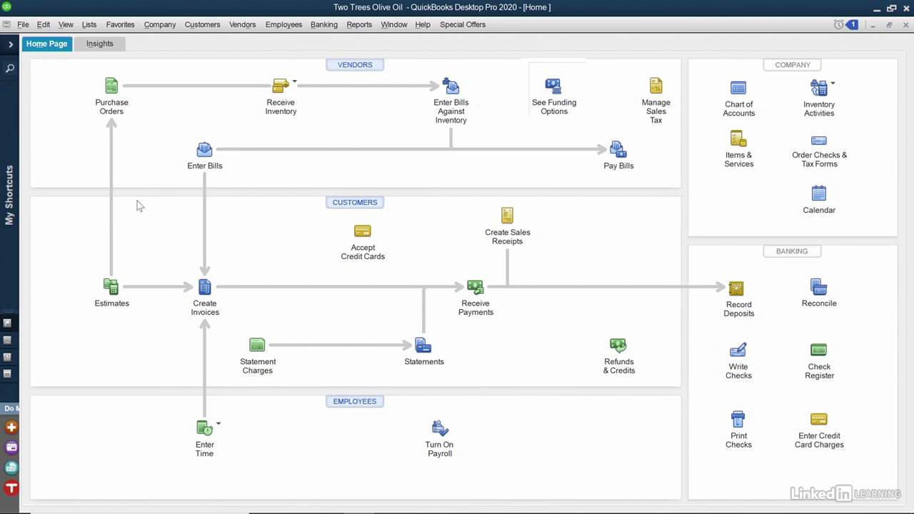
# Step: Open a blank Create Estimates form from the Estimates icon on the Home page
pyautogui.click(111, 285)
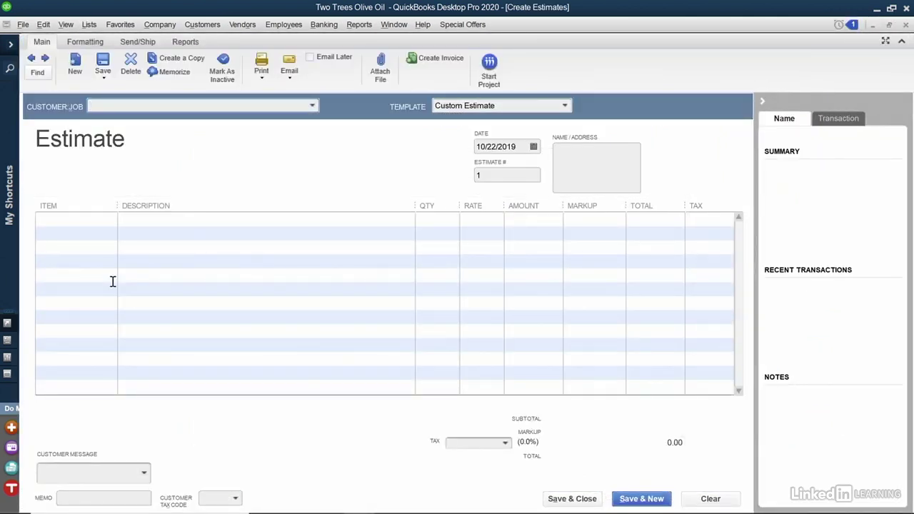
# Step: Choose the customer from the Customer:Job list so the billing address fills in
pyautogui.click(312, 106)
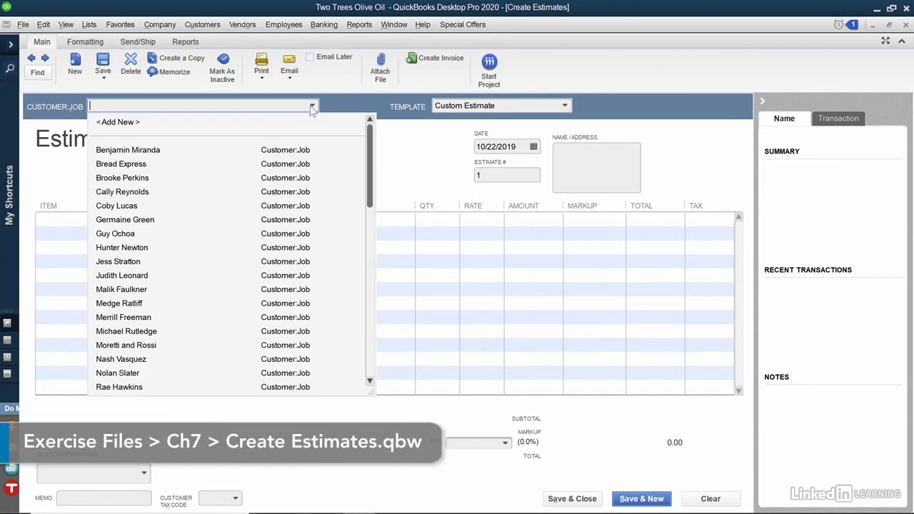
pyautogui.click(214, 191)
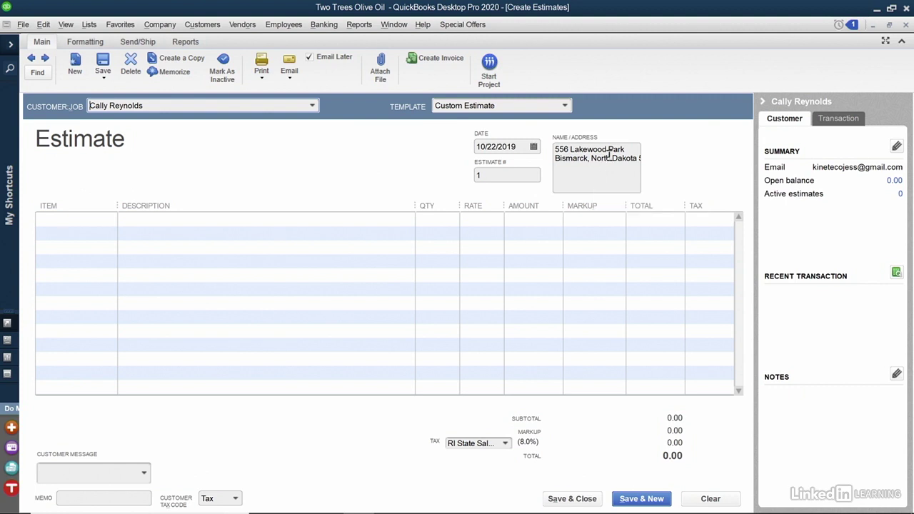
pyautogui.click(489, 174)
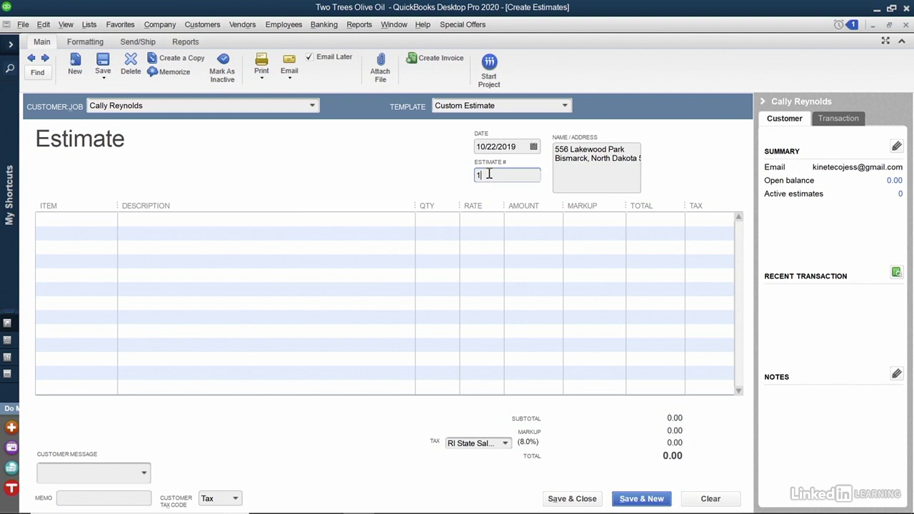
# Step: Change the estimate number from 1 to 402 and open the first line's Item list
pyautogui.press('BackSpace')
pyautogui.write('402')
pyautogui.click(113, 219)
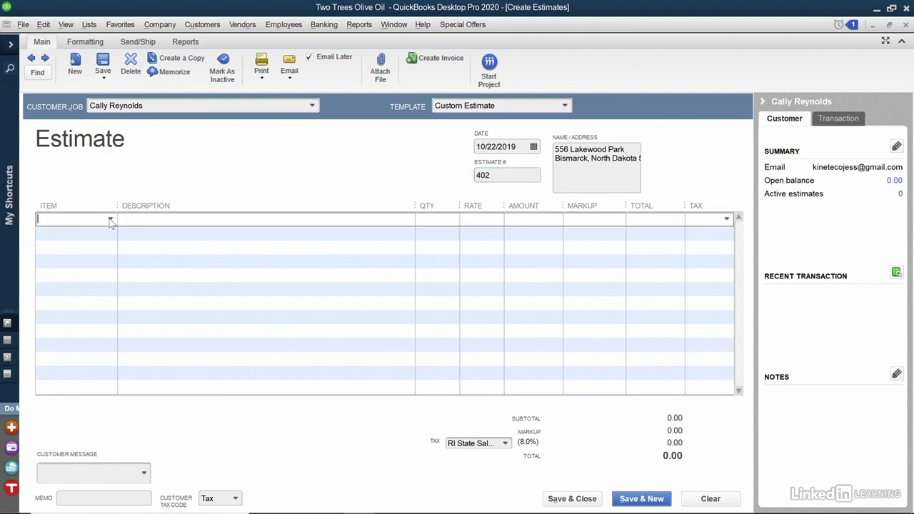
pyautogui.click(111, 221)
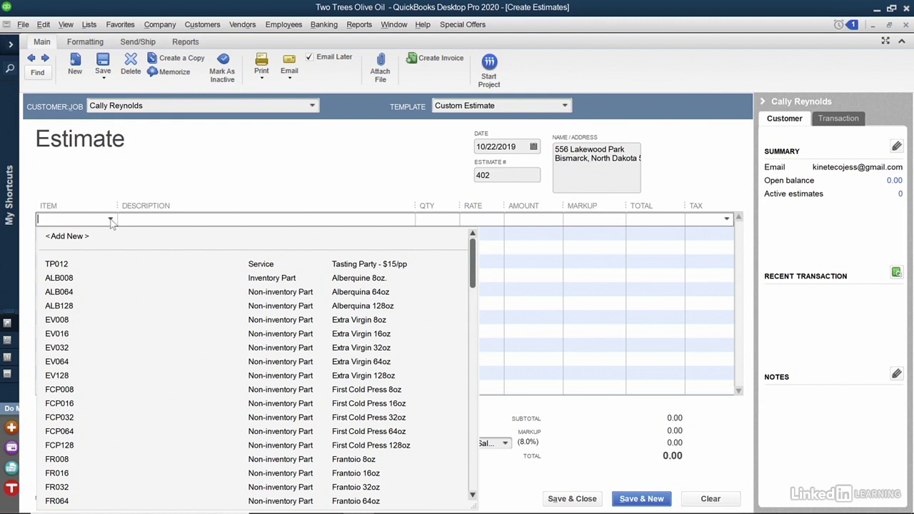
# Step: Add TP012 Tasting Party, quantity 12 at 15.00, as the first line (180.00)
pyautogui.click(111, 268)
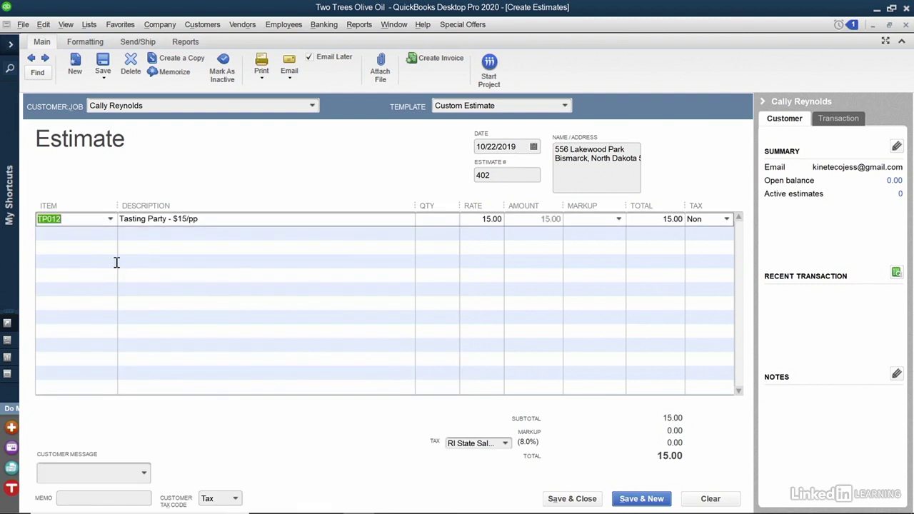
pyautogui.click(268, 217)
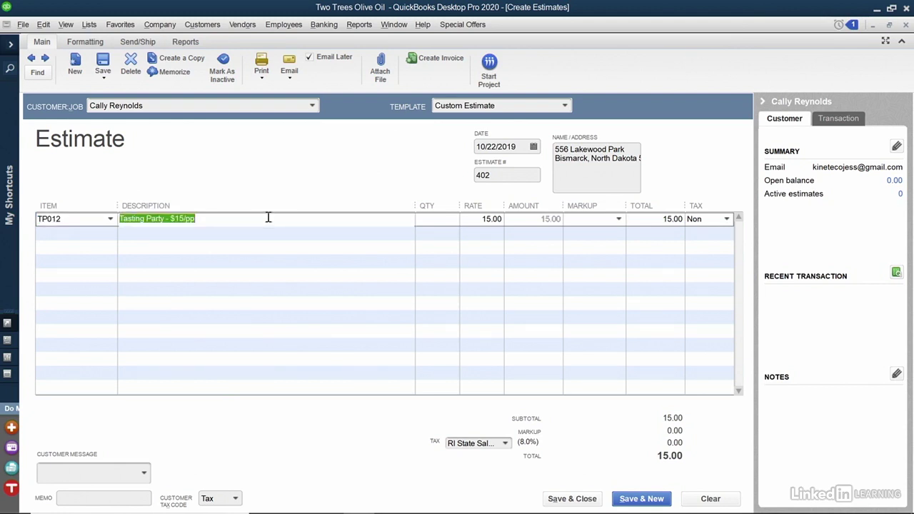
pyautogui.press('Tab')
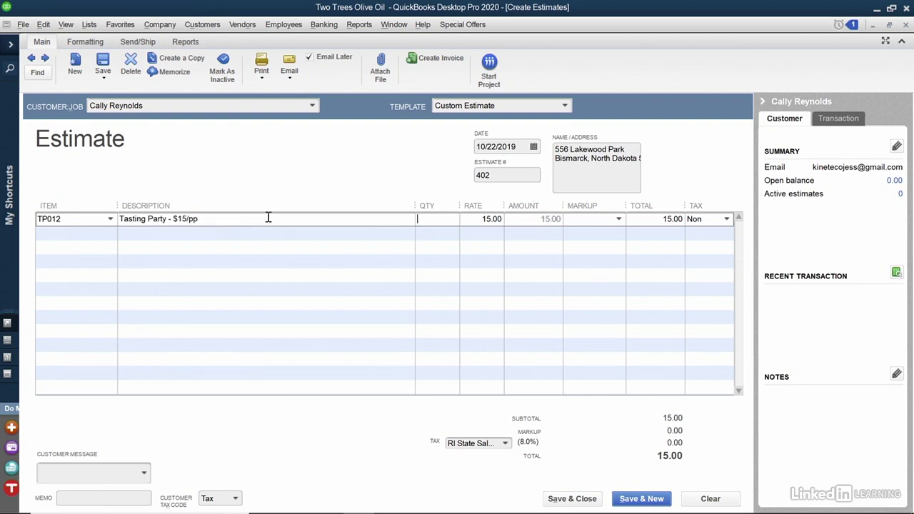
pyautogui.write('12')
pyautogui.press('Tab')
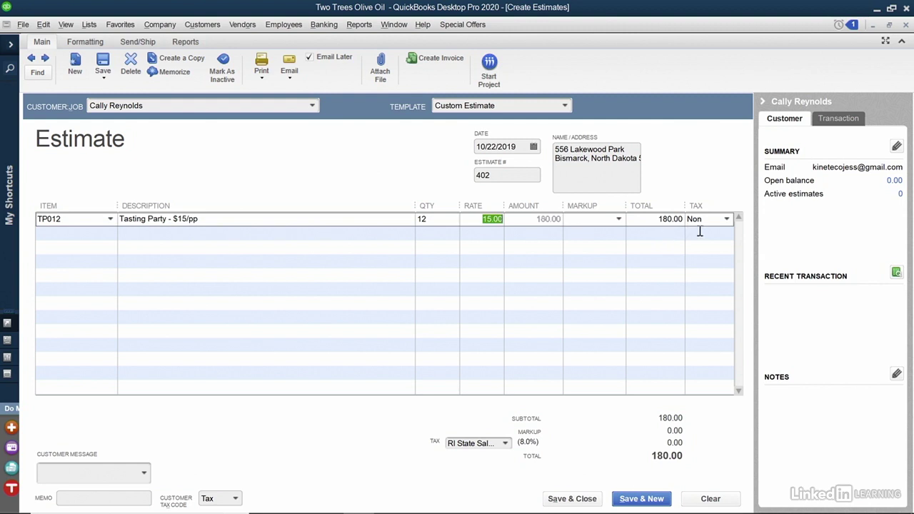
pyautogui.click(250, 247)
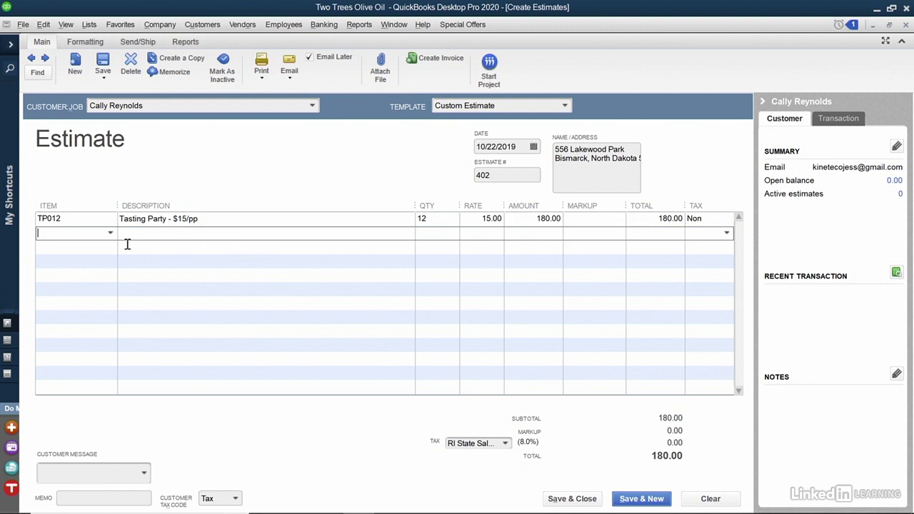
pyautogui.click(110, 233)
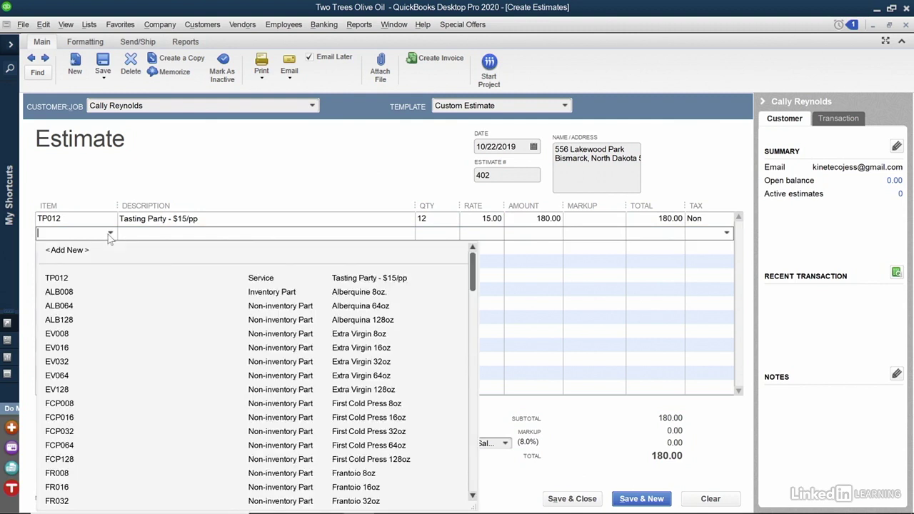
# Step: Add the ALB064 oil line, then the ALB128, EV032 and FCP008 lines, totalling 354.87
pyautogui.click(91, 308)
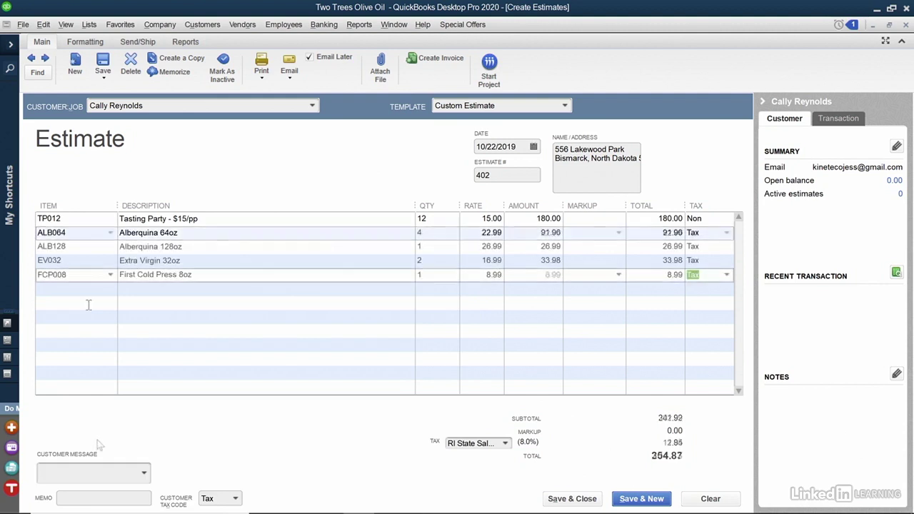
pyautogui.press('Tab')
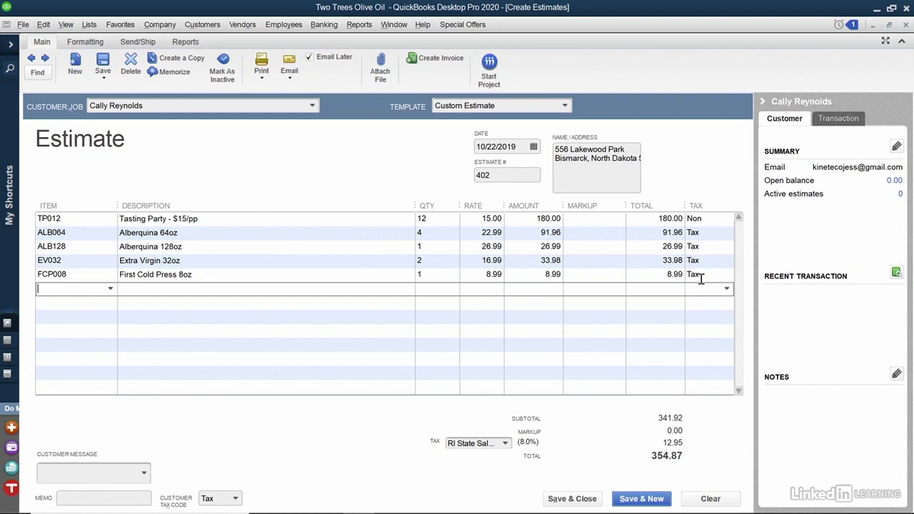
# Step: Keep RI State Sales Tax at 8.0% and add the message 'It's been a pleasure working with you!'
pyautogui.rightClick(209, 251)
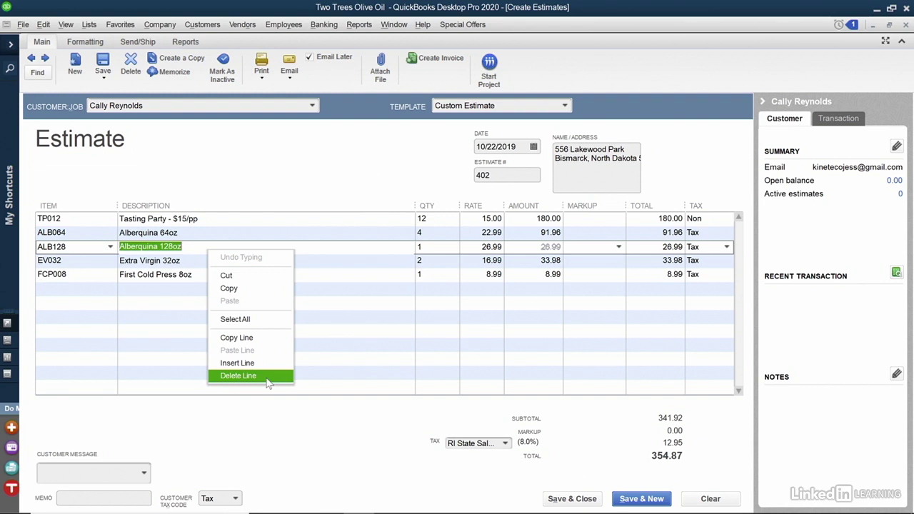
pyautogui.click(271, 426)
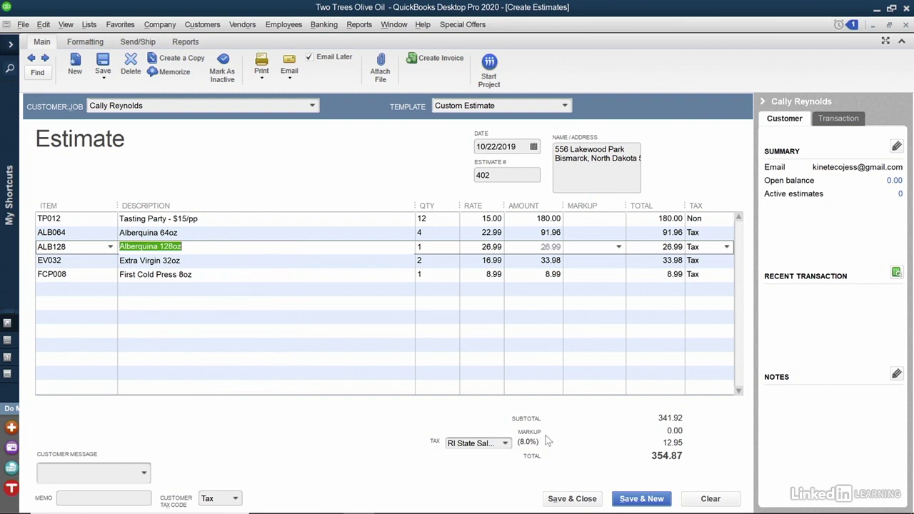
pyautogui.click(505, 444)
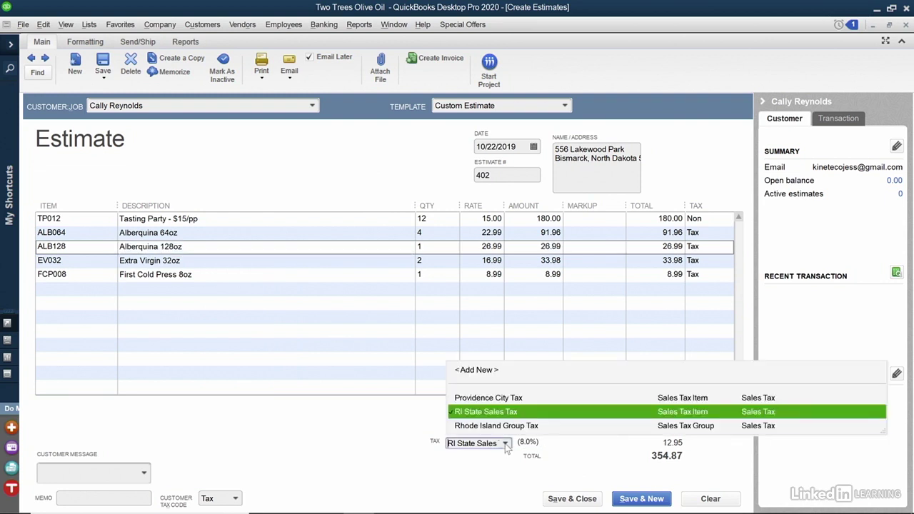
pyautogui.click(414, 428)
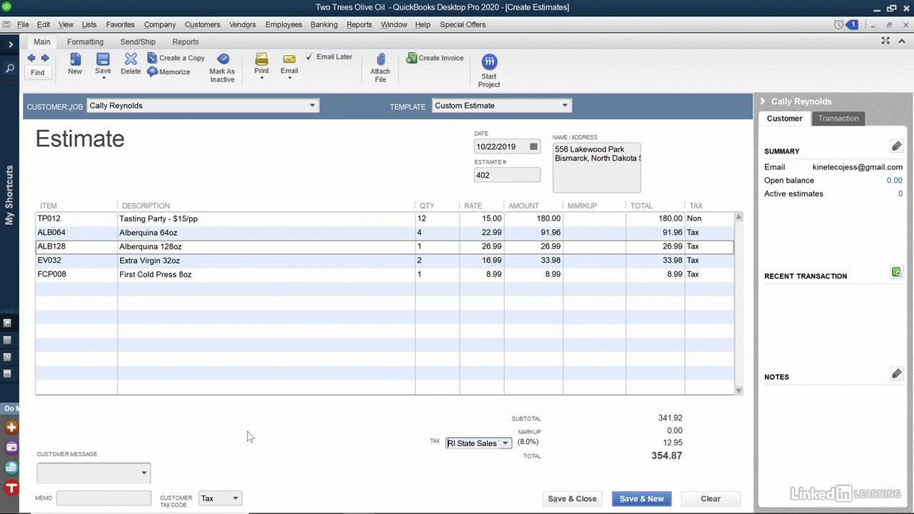
pyautogui.click(145, 474)
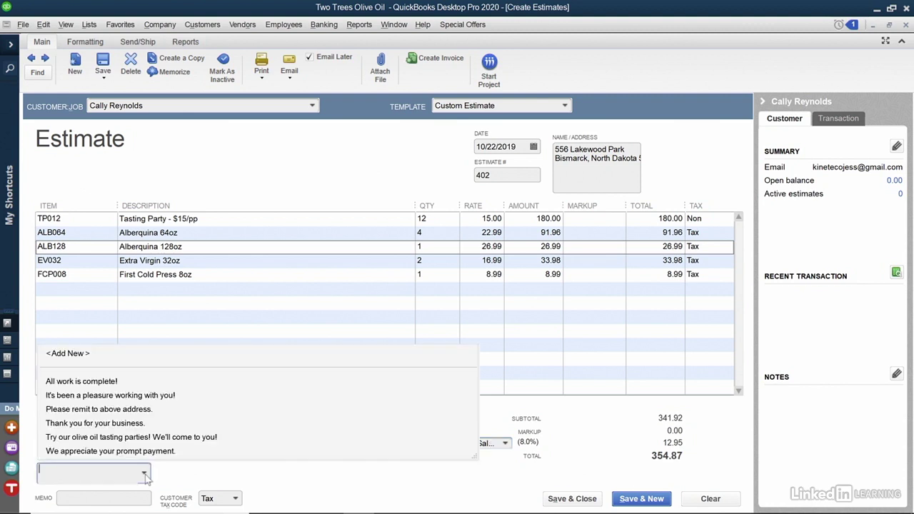
pyautogui.click(151, 393)
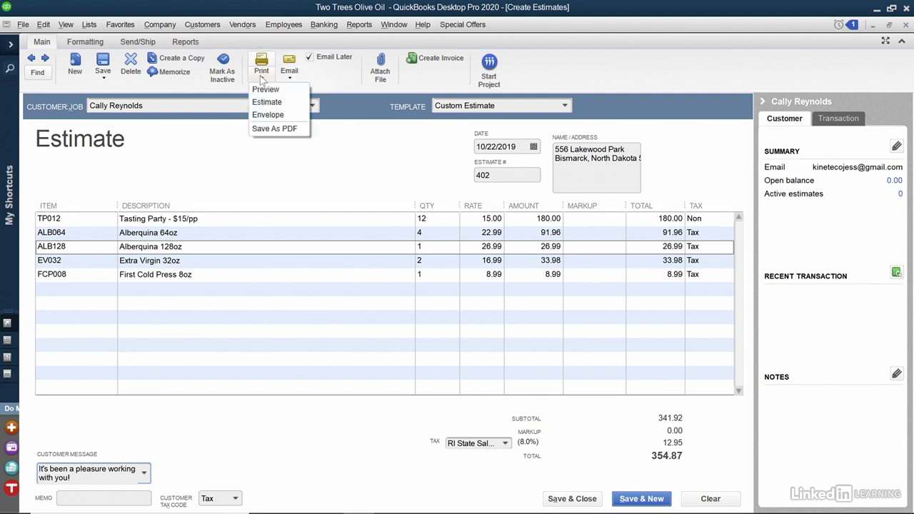
# Step: Preview the printed estimate, choosing Ignore All for the flagged words pp and Alberquina
pyautogui.click(264, 92)
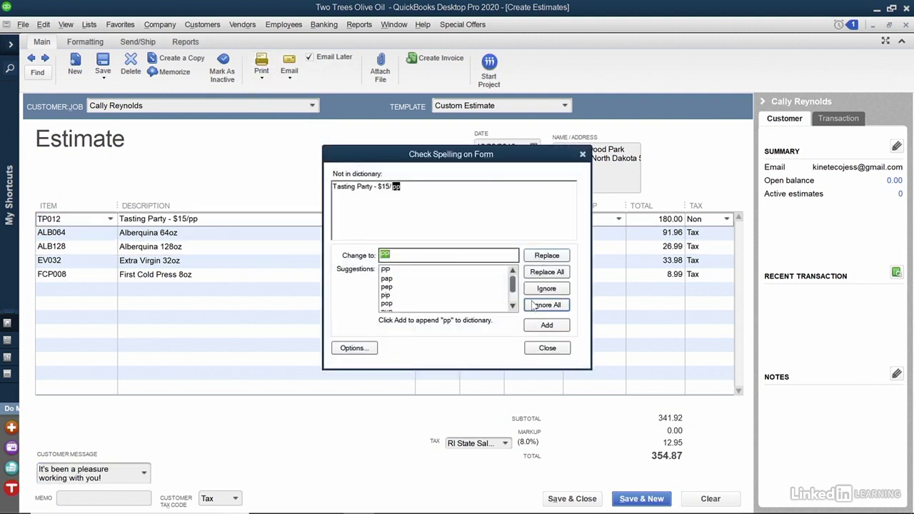
pyautogui.click(533, 306)
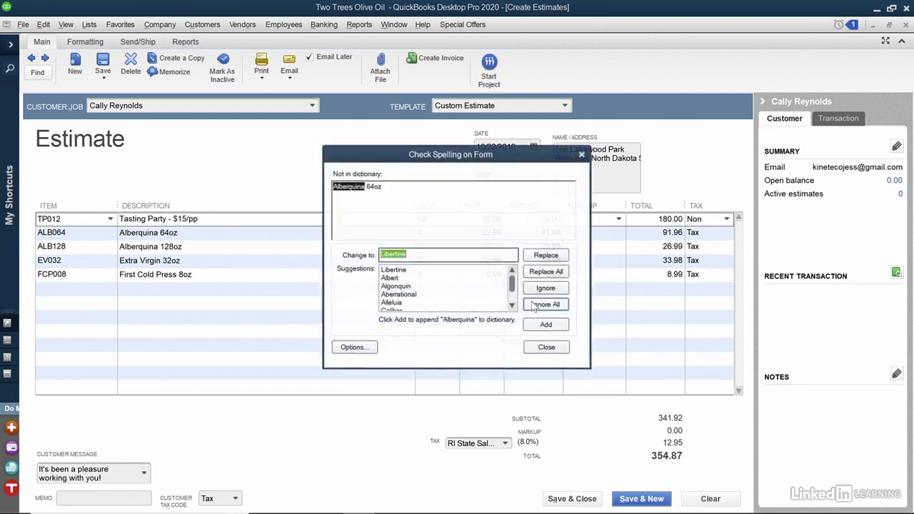
pyautogui.click(533, 306)
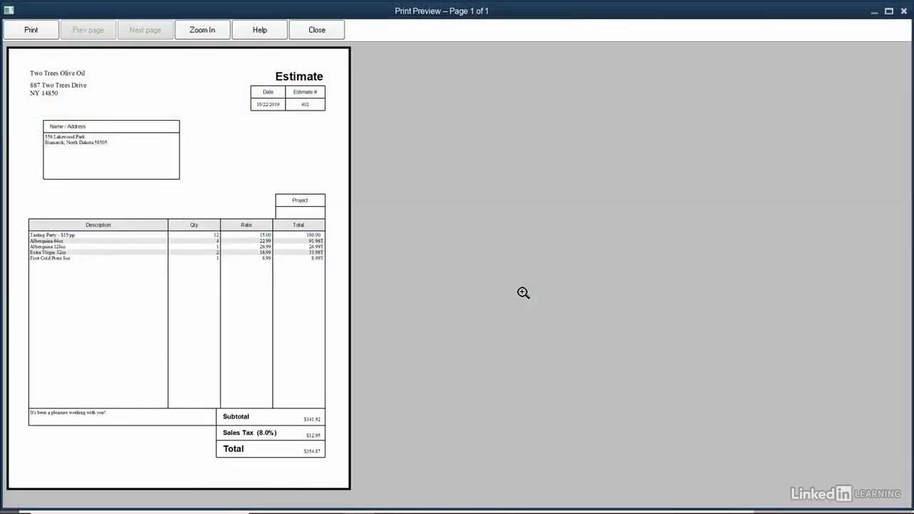
# Step: Zoom in to check the five line items on estimate 402's preview, then close it
pyautogui.click(203, 175)
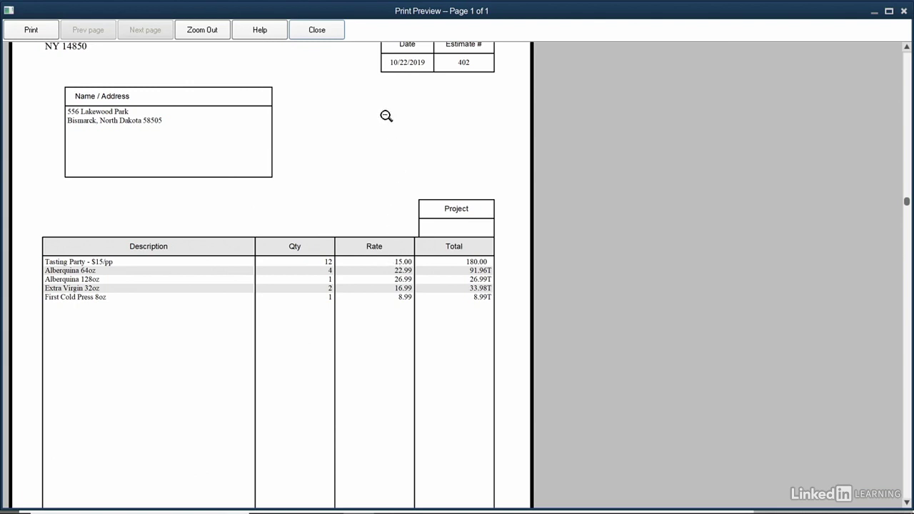
pyautogui.click(330, 36)
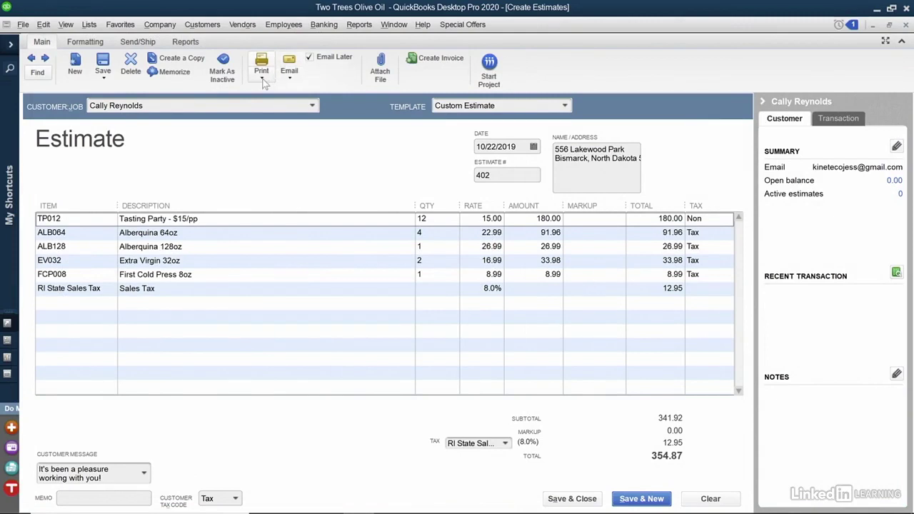
pyautogui.click(262, 79)
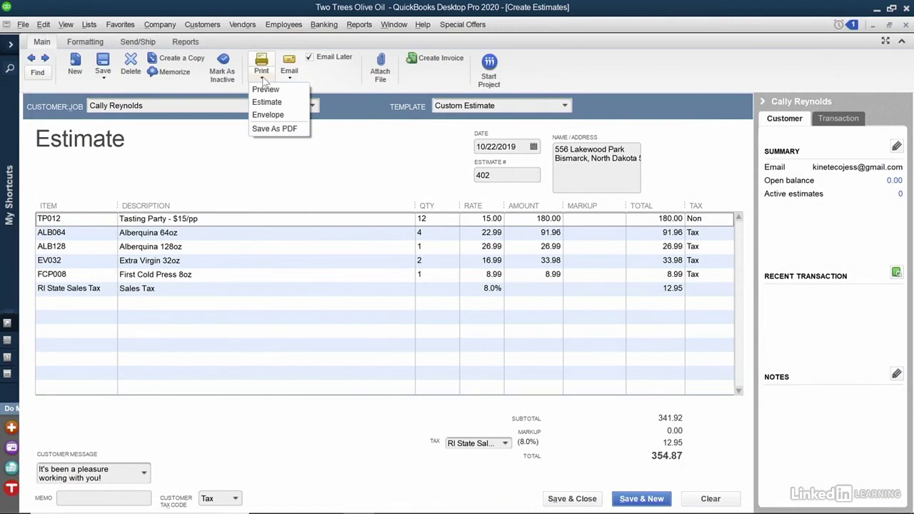
pyautogui.click(320, 75)
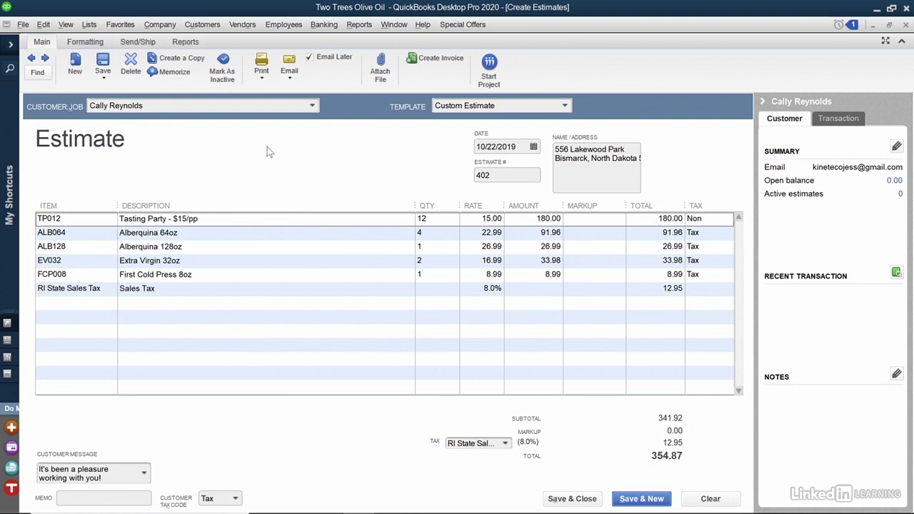
# Step: Save and close estimate 402, entering the company email address and ignoring pp and Alberquina
pyautogui.click(569, 501)
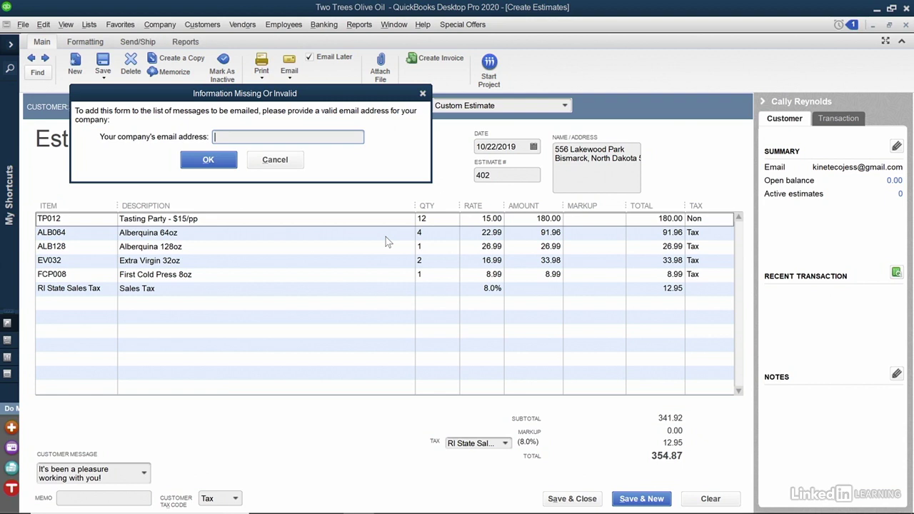
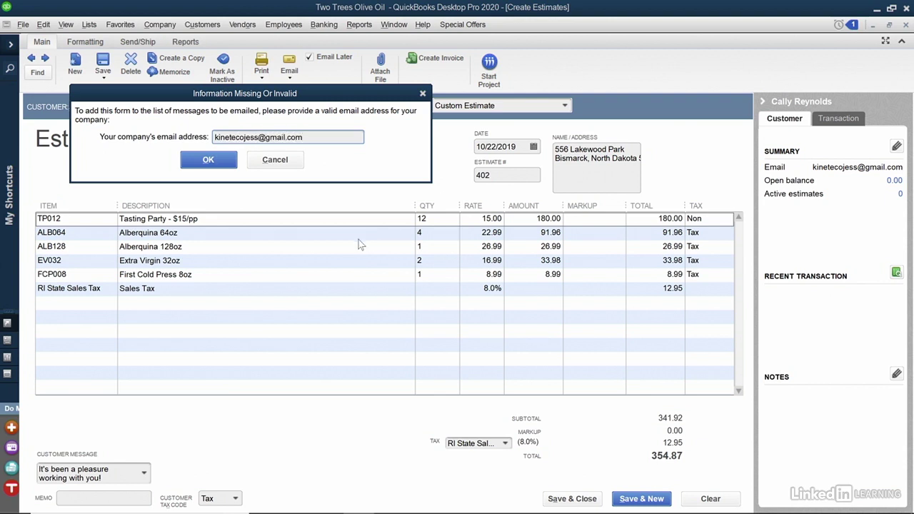
pyautogui.click(226, 164)
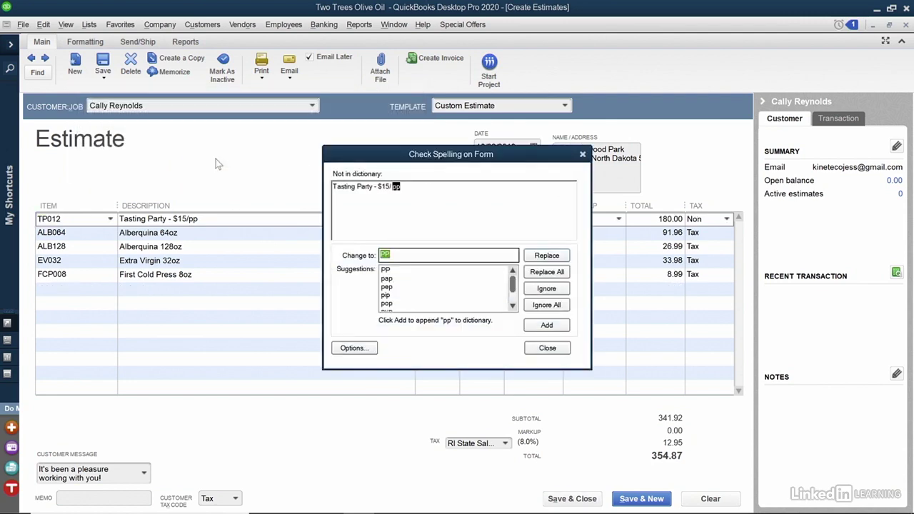
pyautogui.click(541, 305)
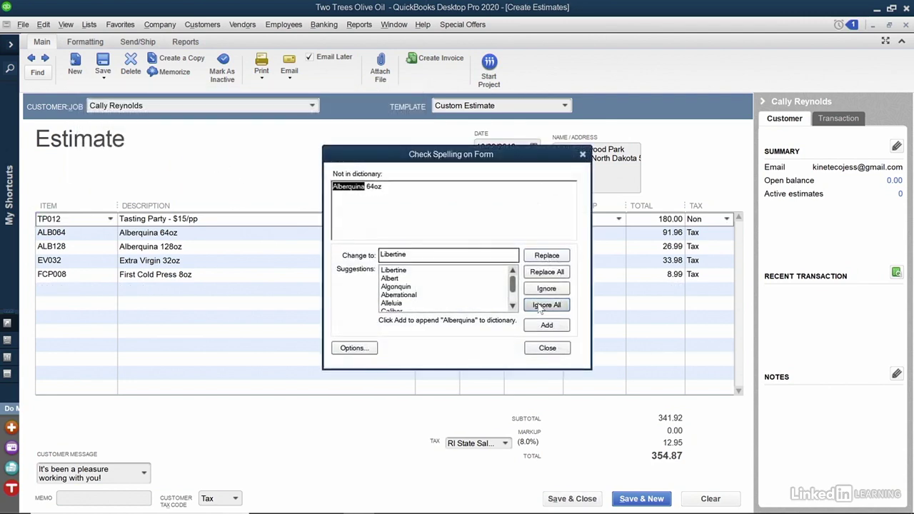
pyautogui.click(541, 305)
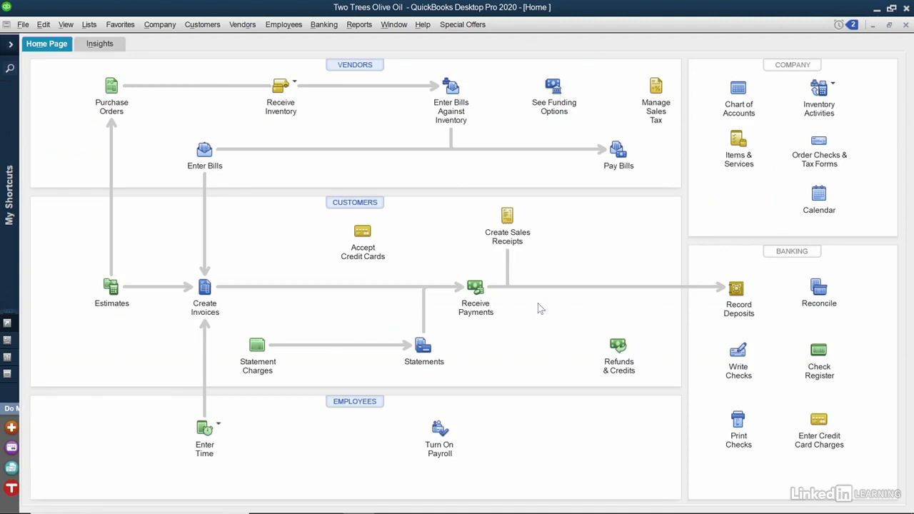
# Step: Open Send Forms for estimate 402 from the 'You have forms to send' reminder
pyautogui.click(840, 25)
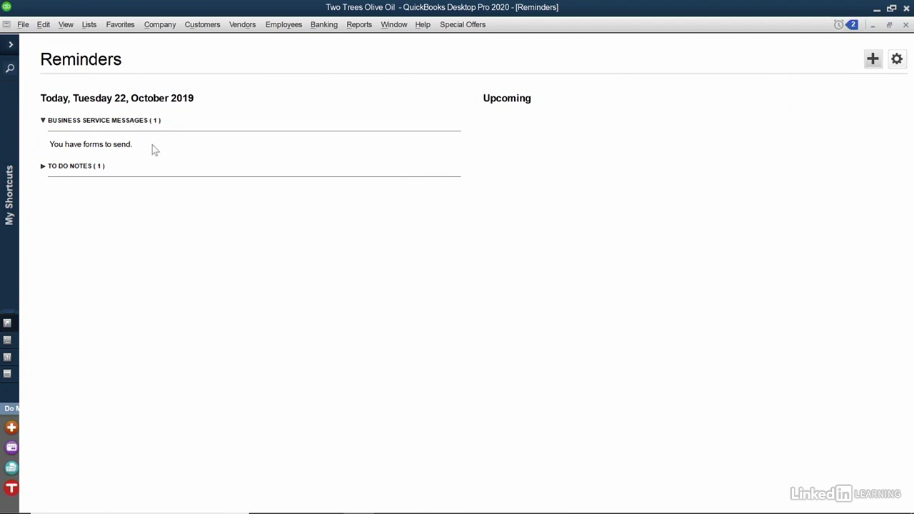
pyautogui.doubleClick(104, 145)
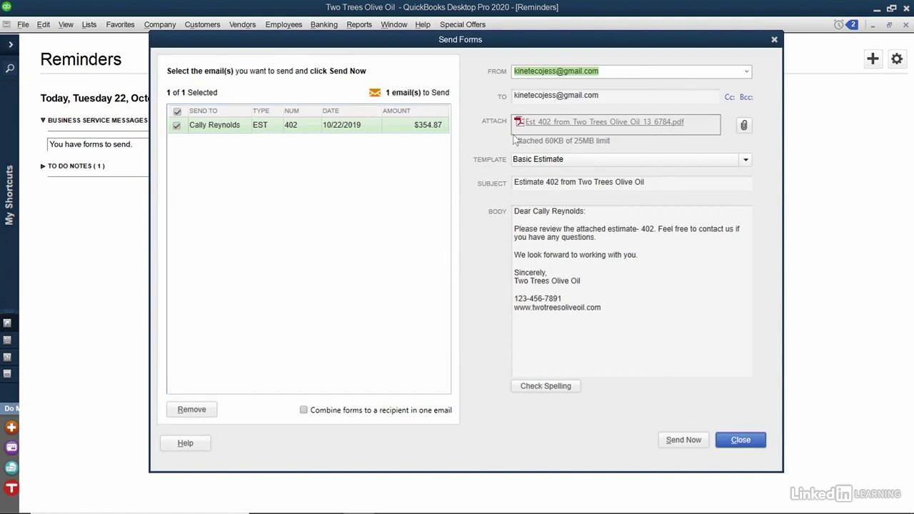
# Step: Delete the number 402 and its extra space from the email subject
pyautogui.click(521, 183)
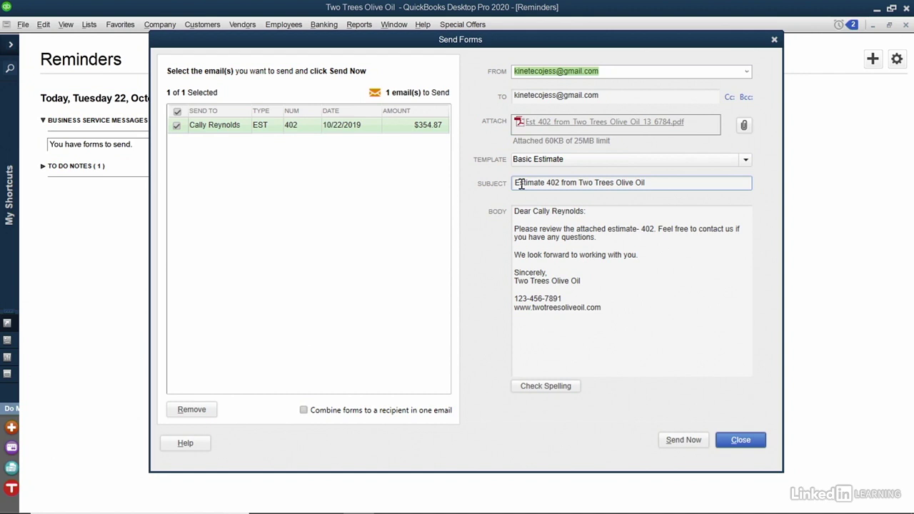
pyautogui.click(557, 182)
pyautogui.press('BackSpace')
pyautogui.press('BackSpace')
pyautogui.press('BackSpace')
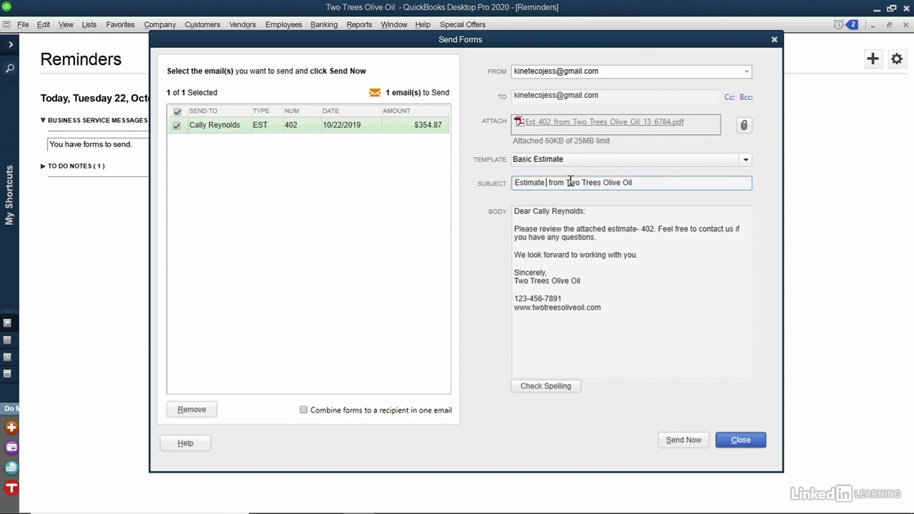
pyautogui.press('BackSpace')
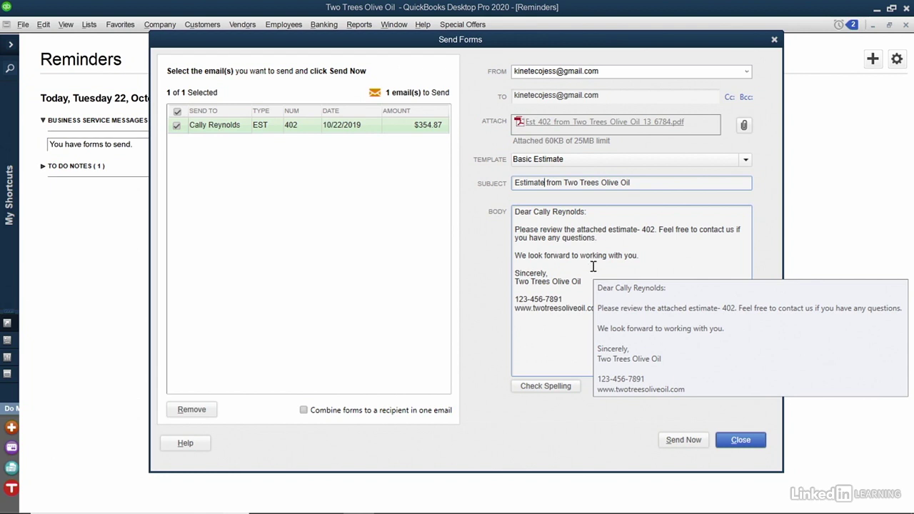
# Step: Remove '- 402' from the body, end it with 'about the tasting party.', and close Send Forms unsent
pyautogui.moveTo(654, 230); pyautogui.dragTo(637, 229)
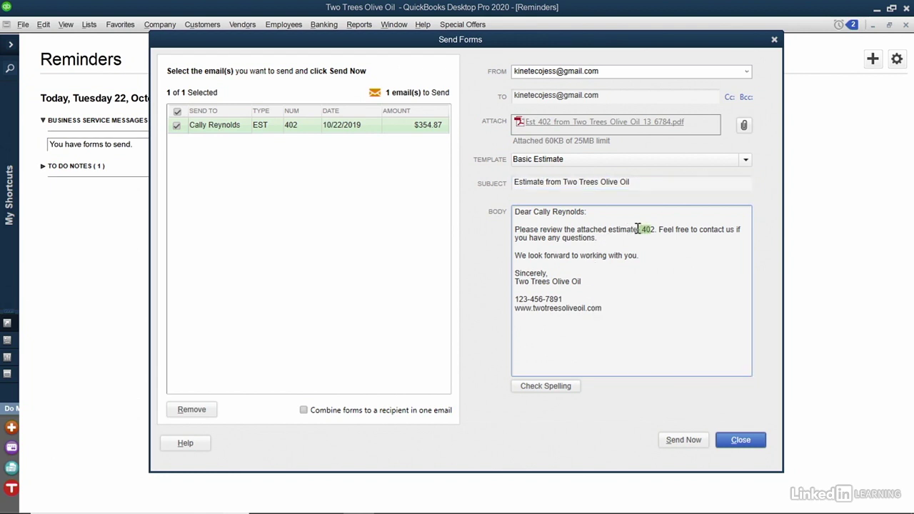
pyautogui.press('BackSpace')
pyautogui.click(632, 242)
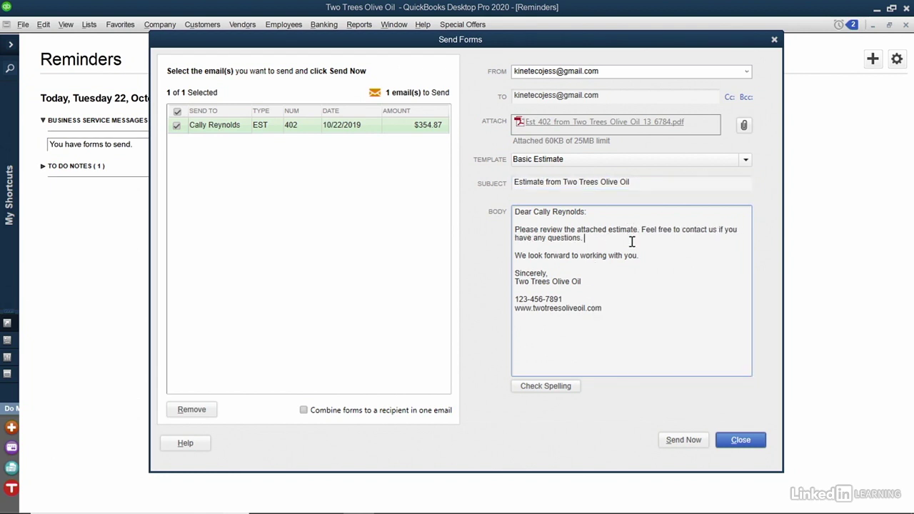
pyautogui.press('BackSpace')
pyautogui.write('about the tasting party.')
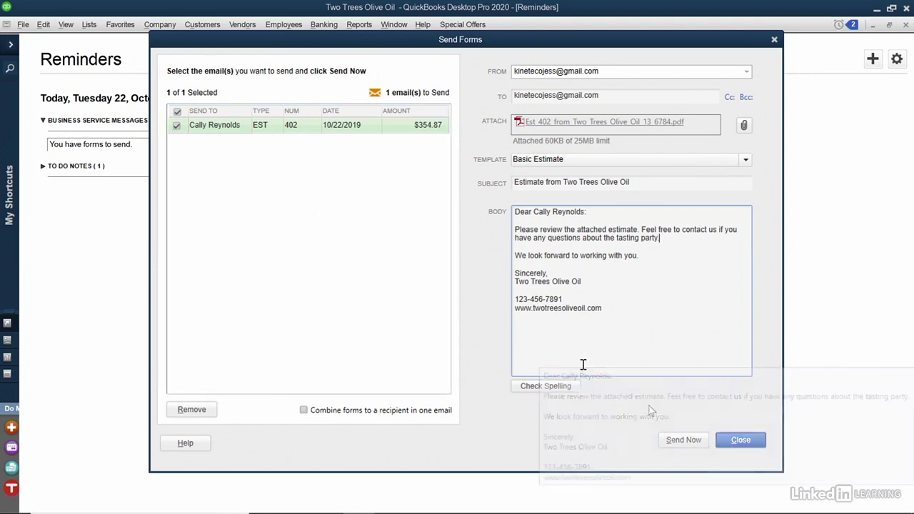
pyautogui.click(722, 450)
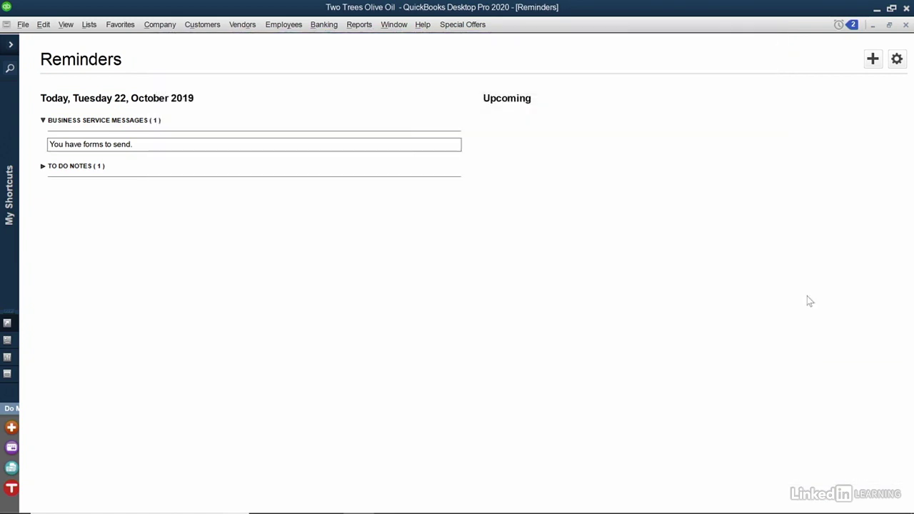
# Step: Close Reminders and start a fresh blank estimate, number 403, from the Home Page
pyautogui.click(906, 24)
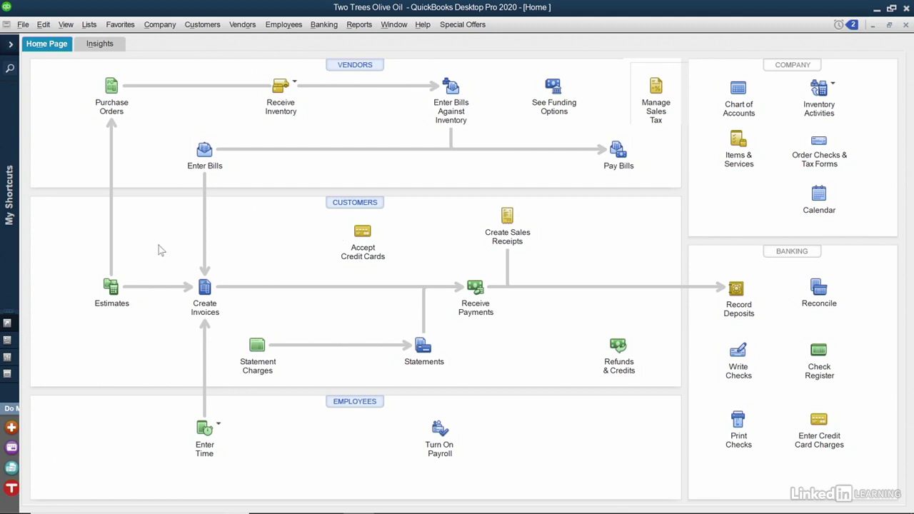
pyautogui.click(108, 288)
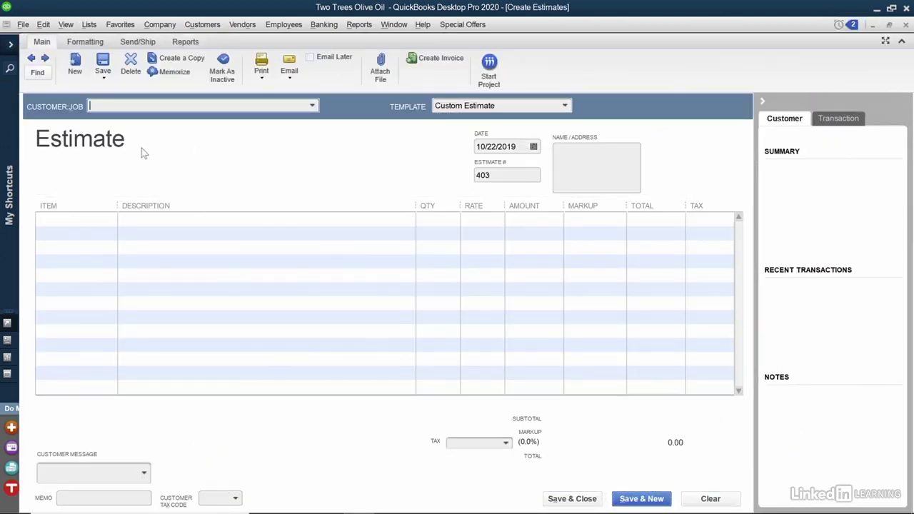
# Step: Step back to estimate 402, then reopen it through Find Estimates filtered by its customer
pyautogui.click(31, 59)
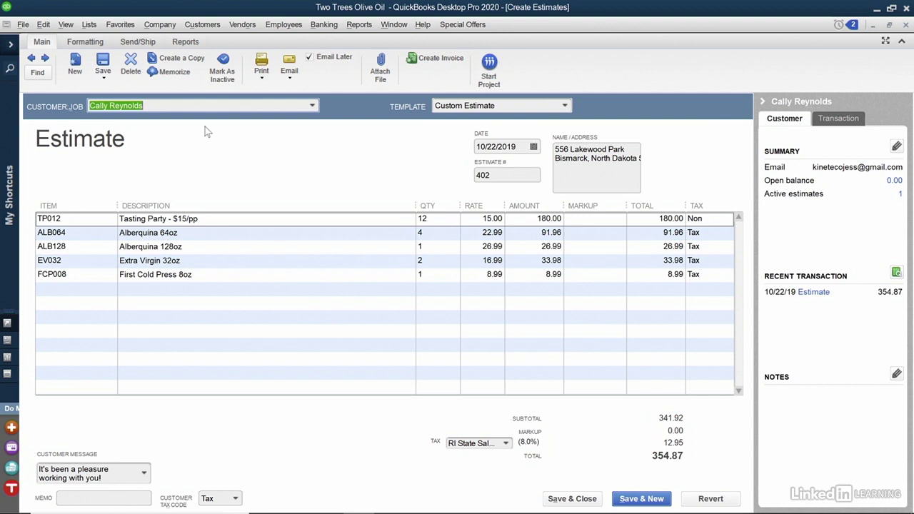
pyautogui.click(37, 71)
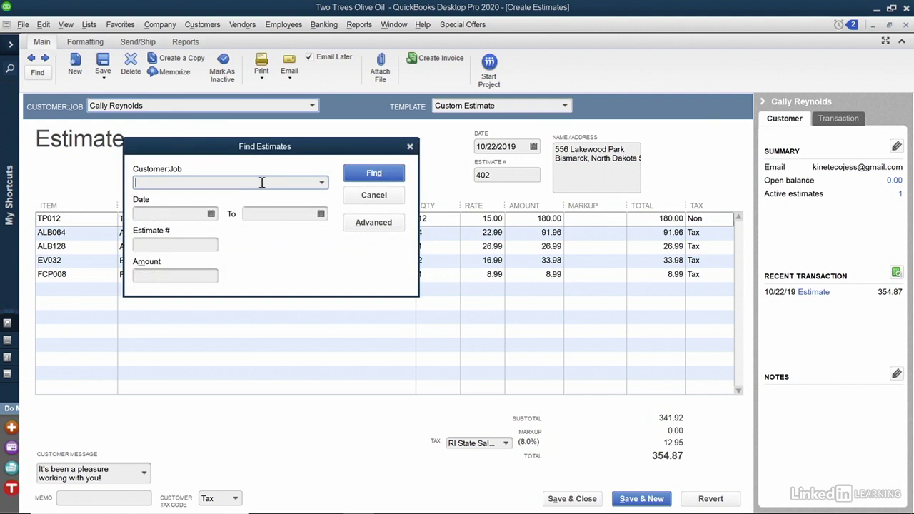
pyautogui.click(322, 183)
pyautogui.click(263, 257)
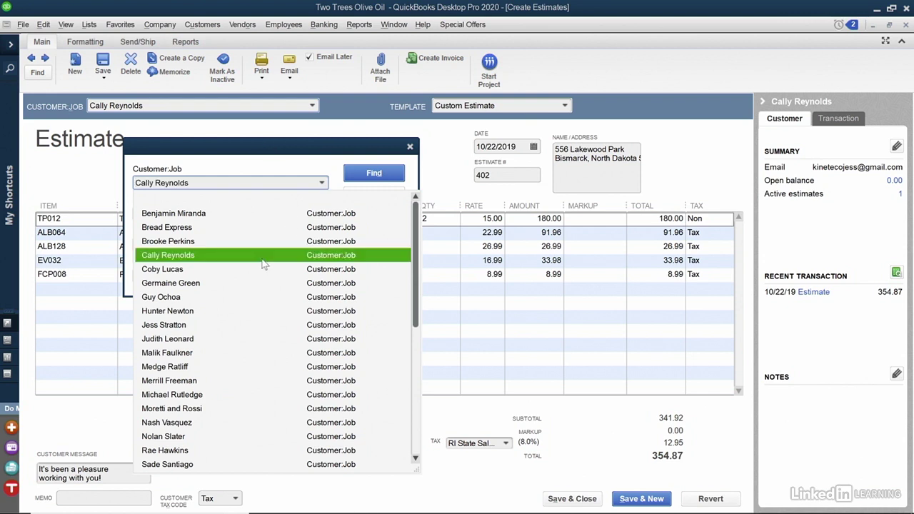
pyautogui.click(374, 175)
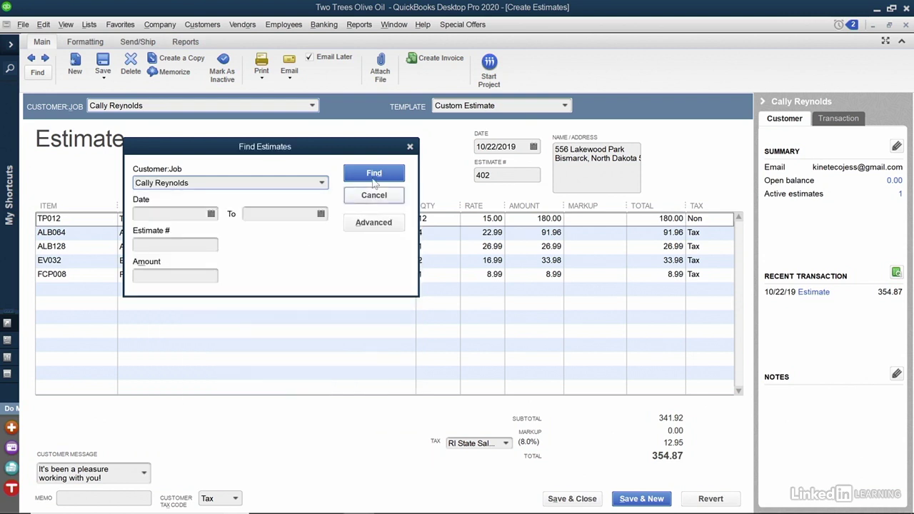
pyautogui.click(377, 178)
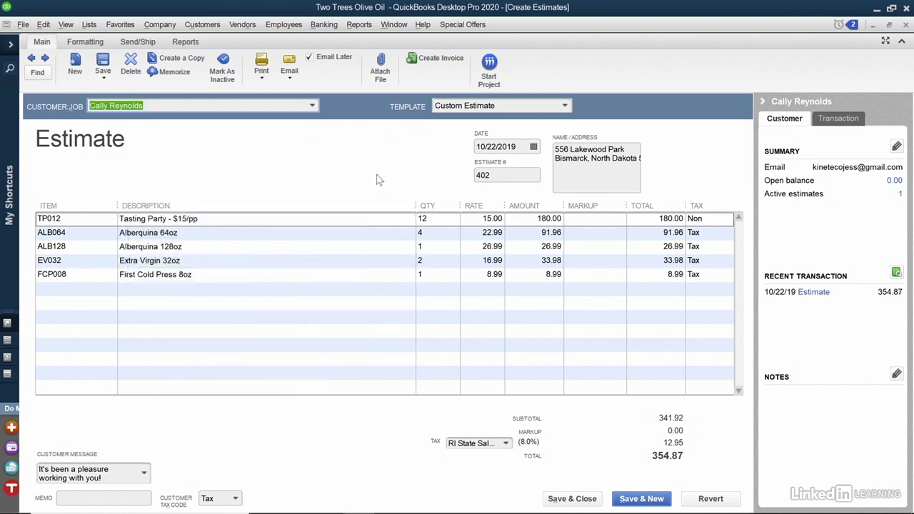